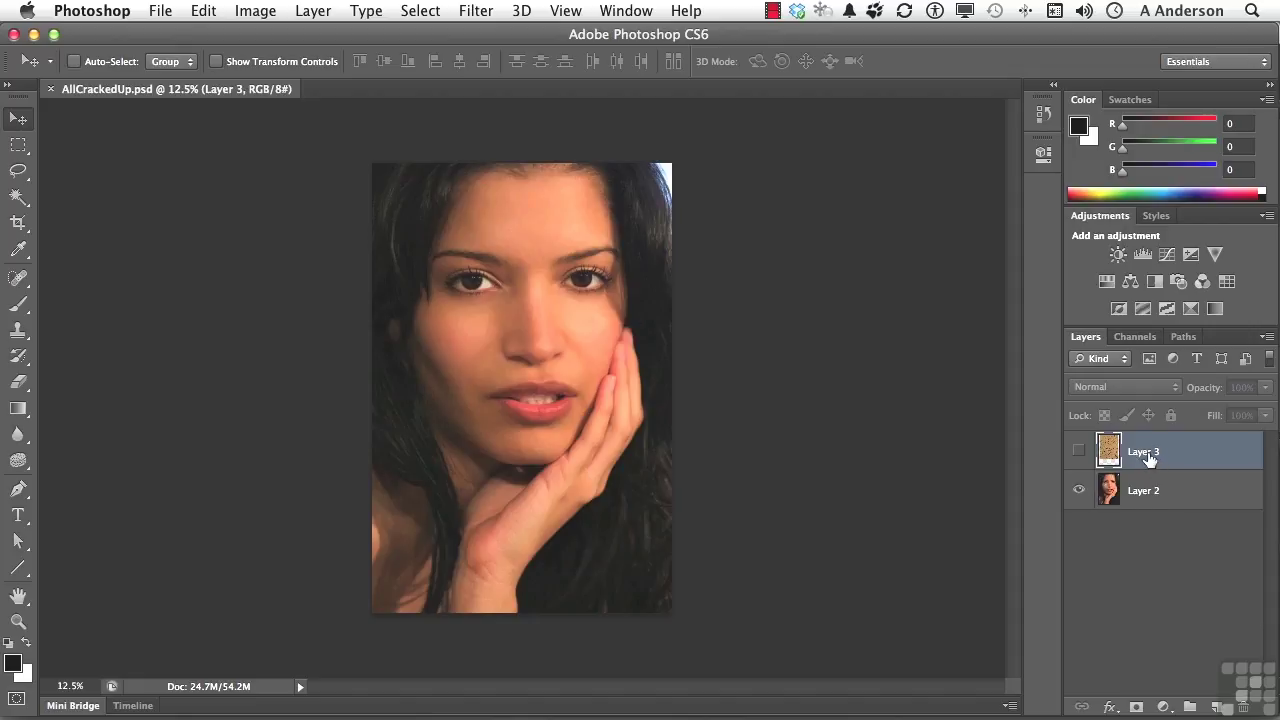
- Toggle the cracked-mud texture on Layer 3 to compare it with the photo, keeping Normal blending
click(1077, 451)
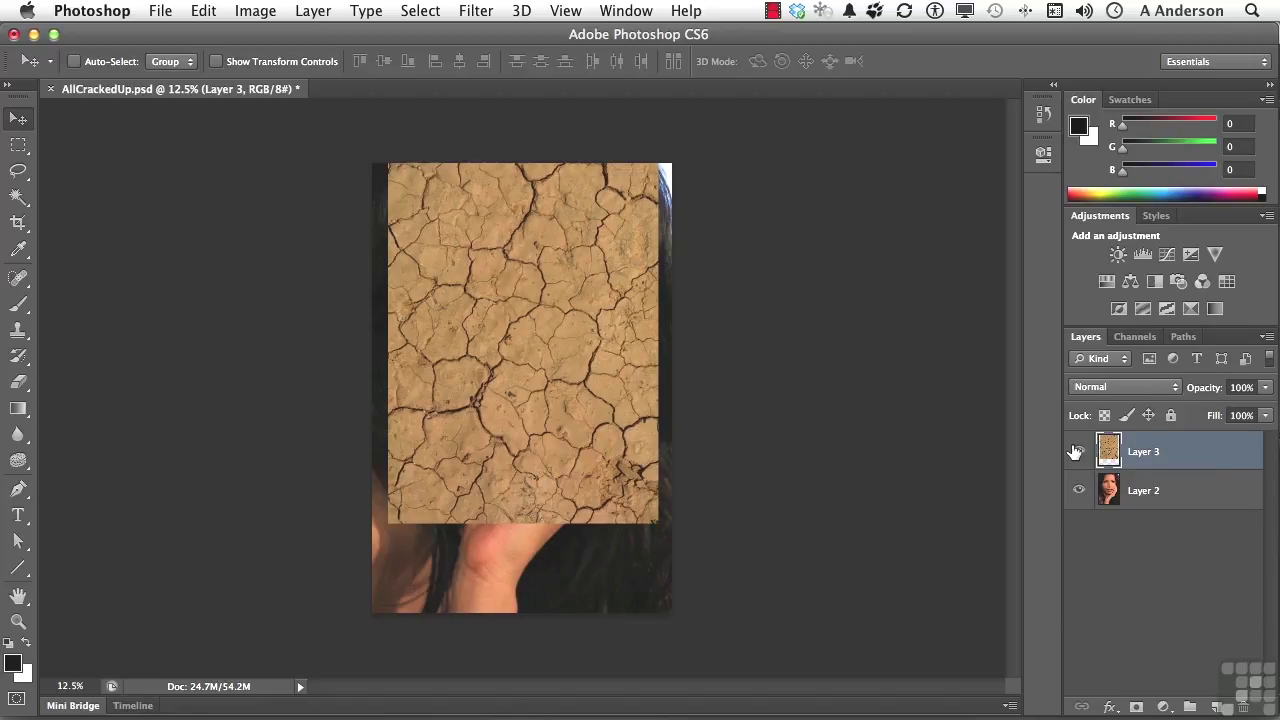
click(1077, 451)
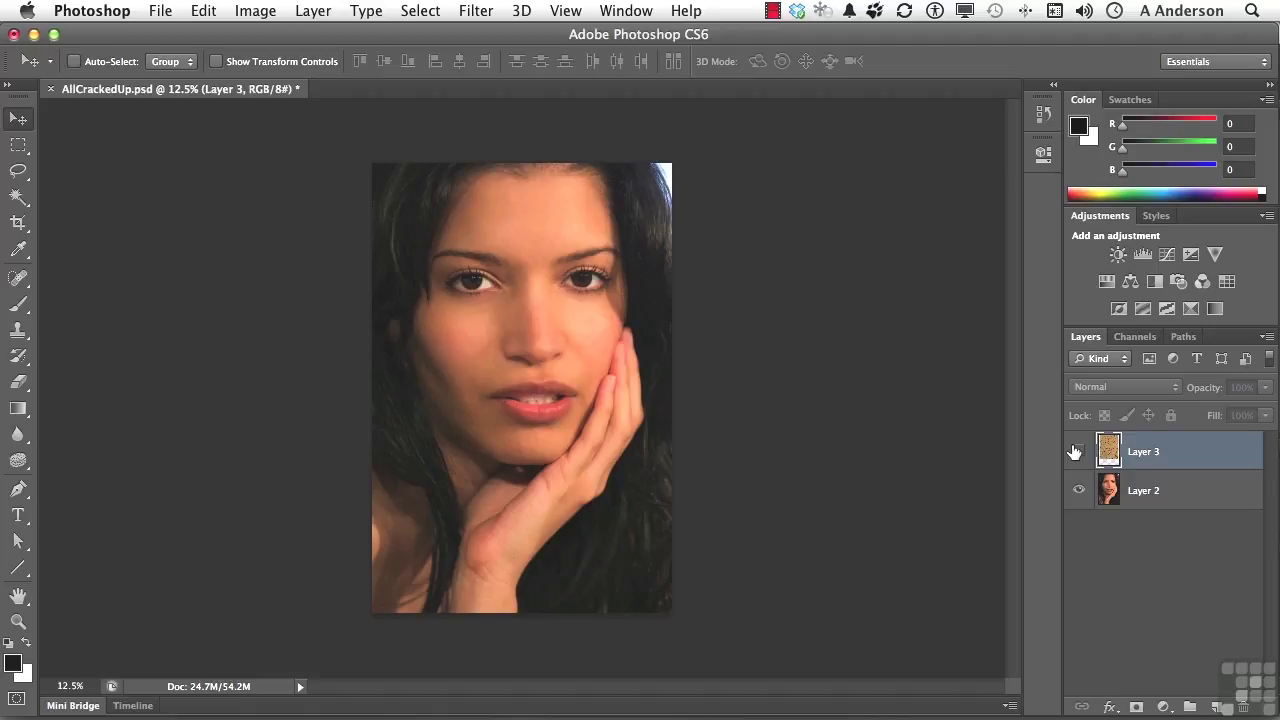
click(1075, 452)
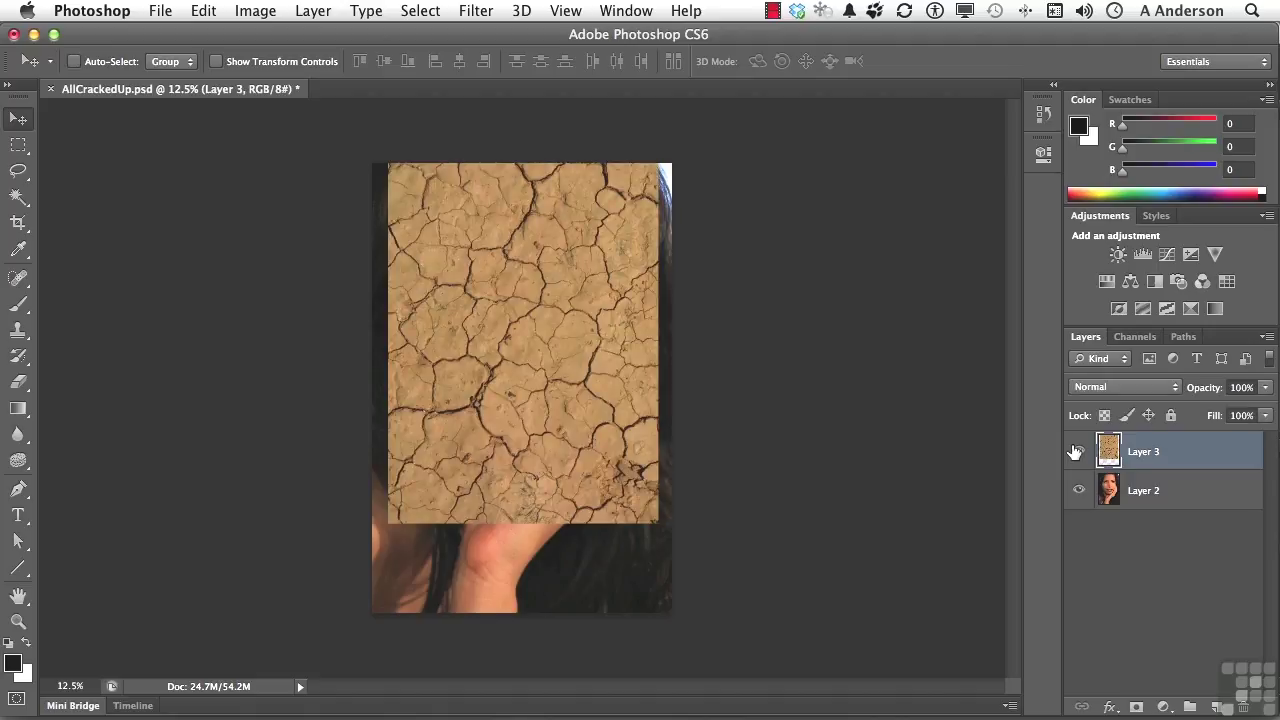
click(1108, 389)
click(1100, 386)
- Move the texture down and scale it to 116% so it covers the whole canvas
key(super+t)
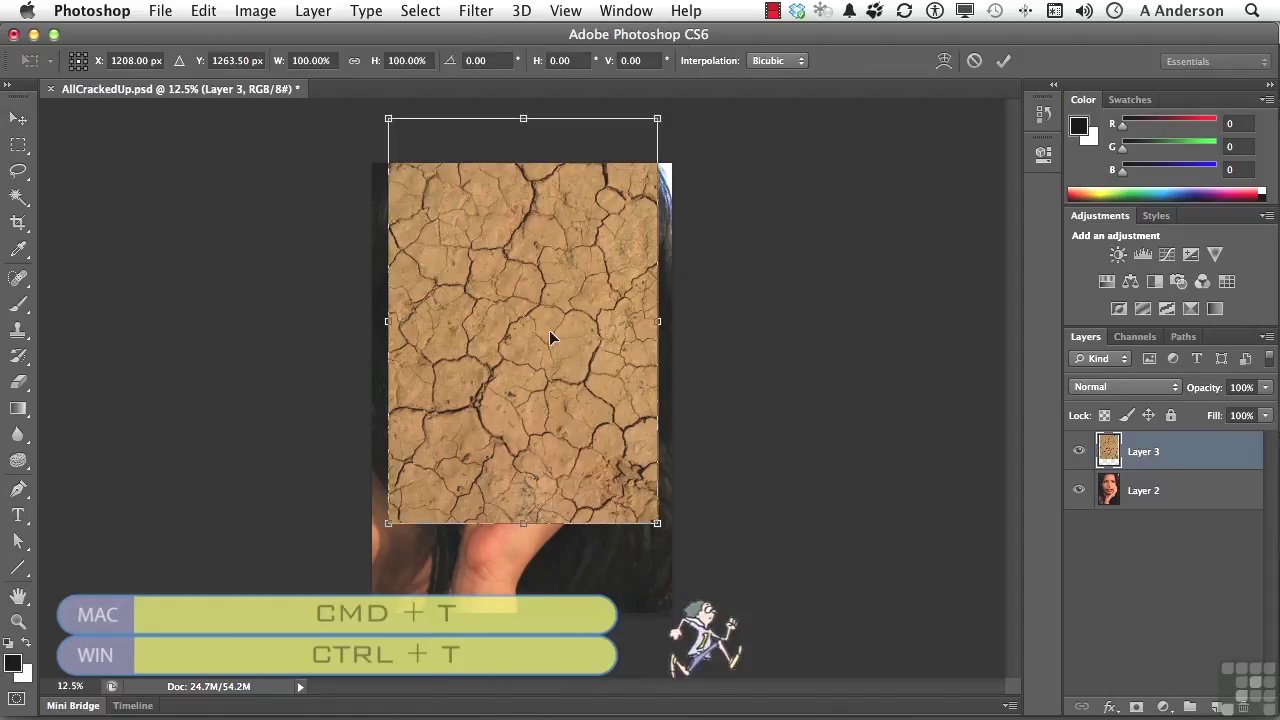
drag(549, 338, 541, 406)
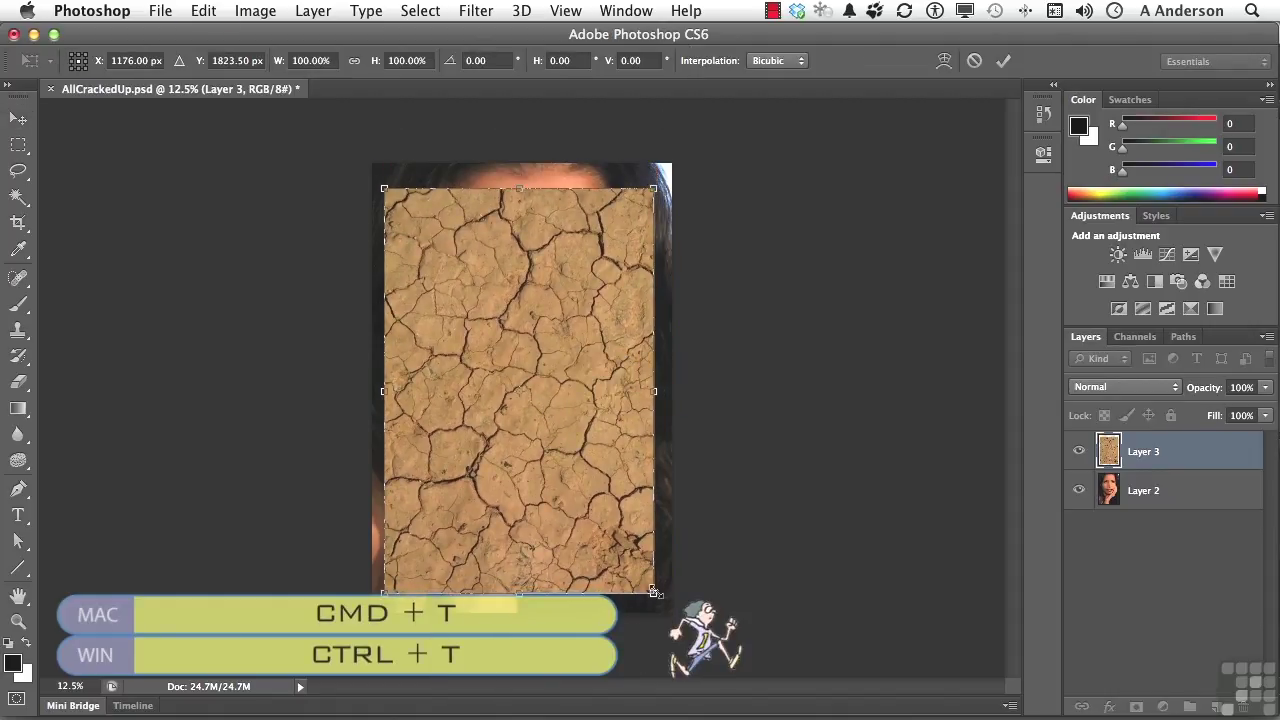
drag(654, 592, 677, 624)
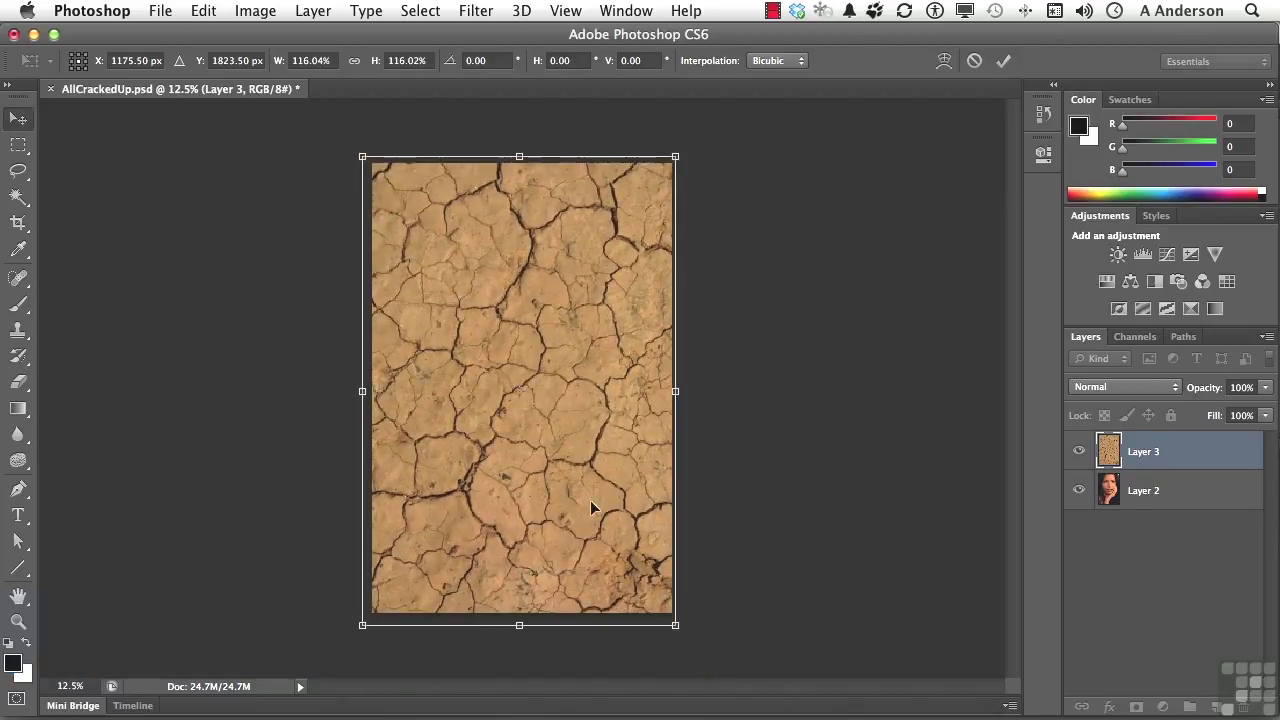
key(Return)
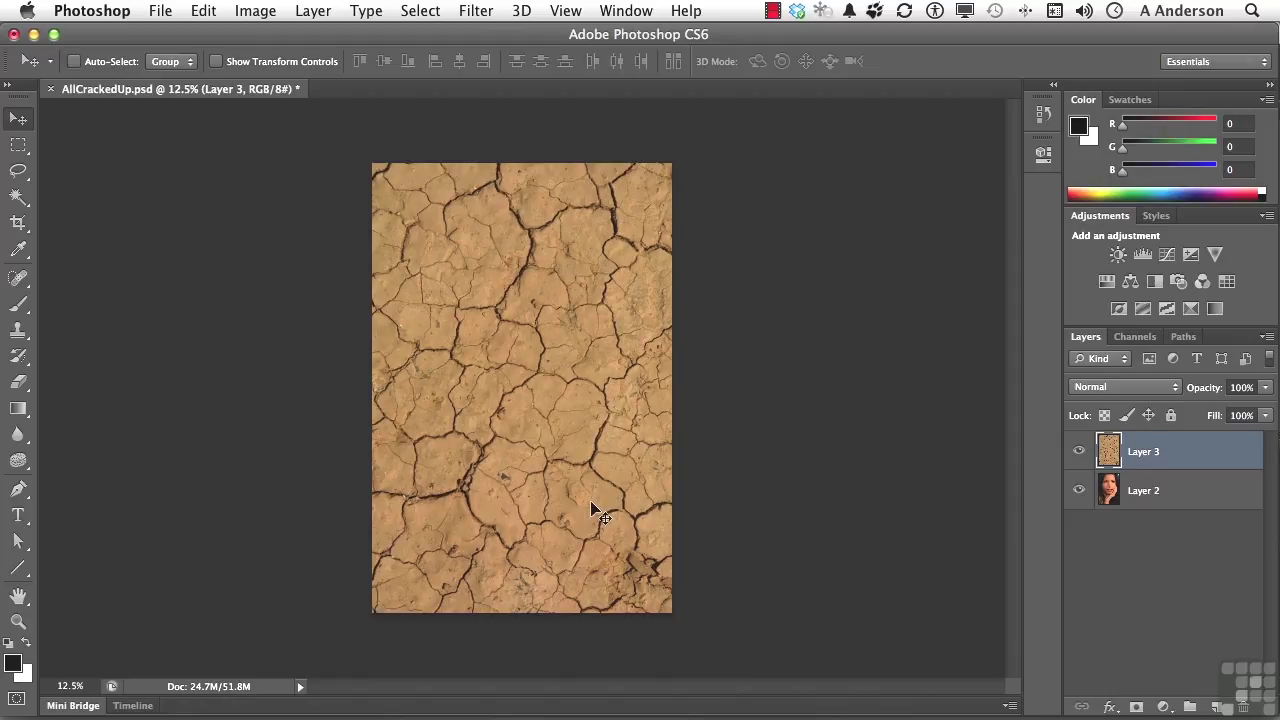
- Try Multiply and Color Burn on the texture layer, then settle on Darker Color
click(1132, 390)
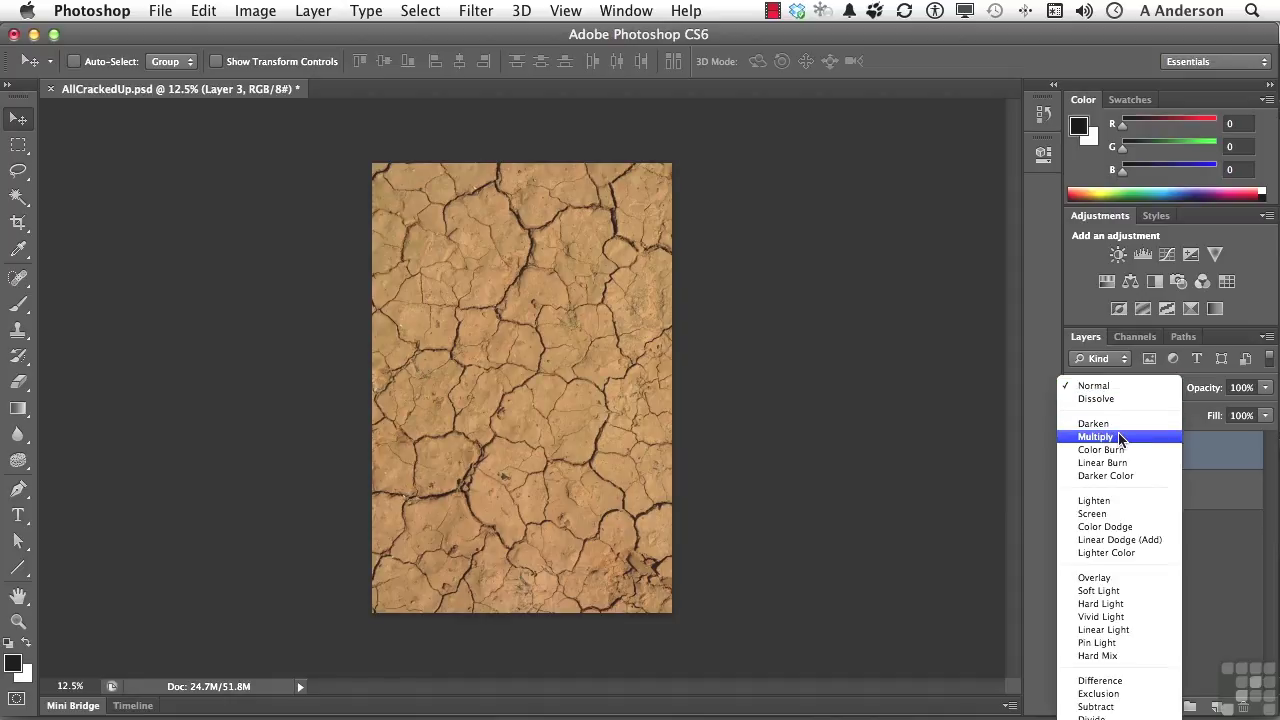
click(1095, 437)
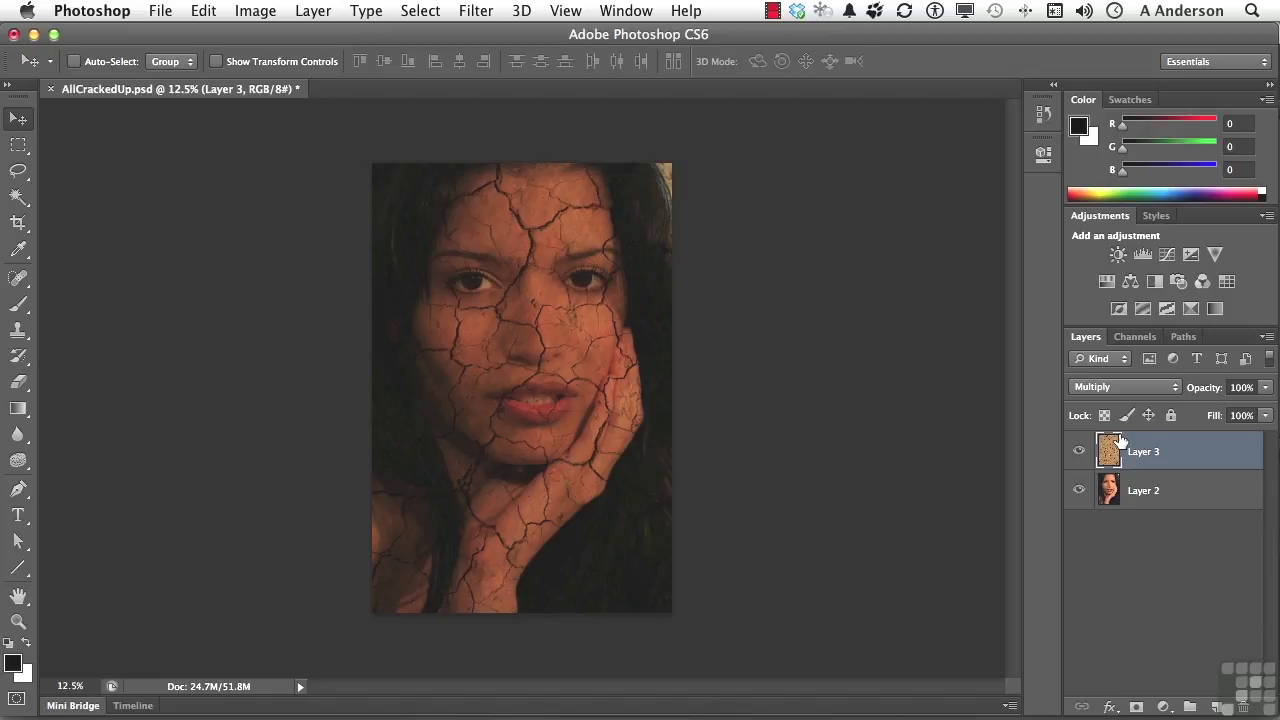
click(1108, 387)
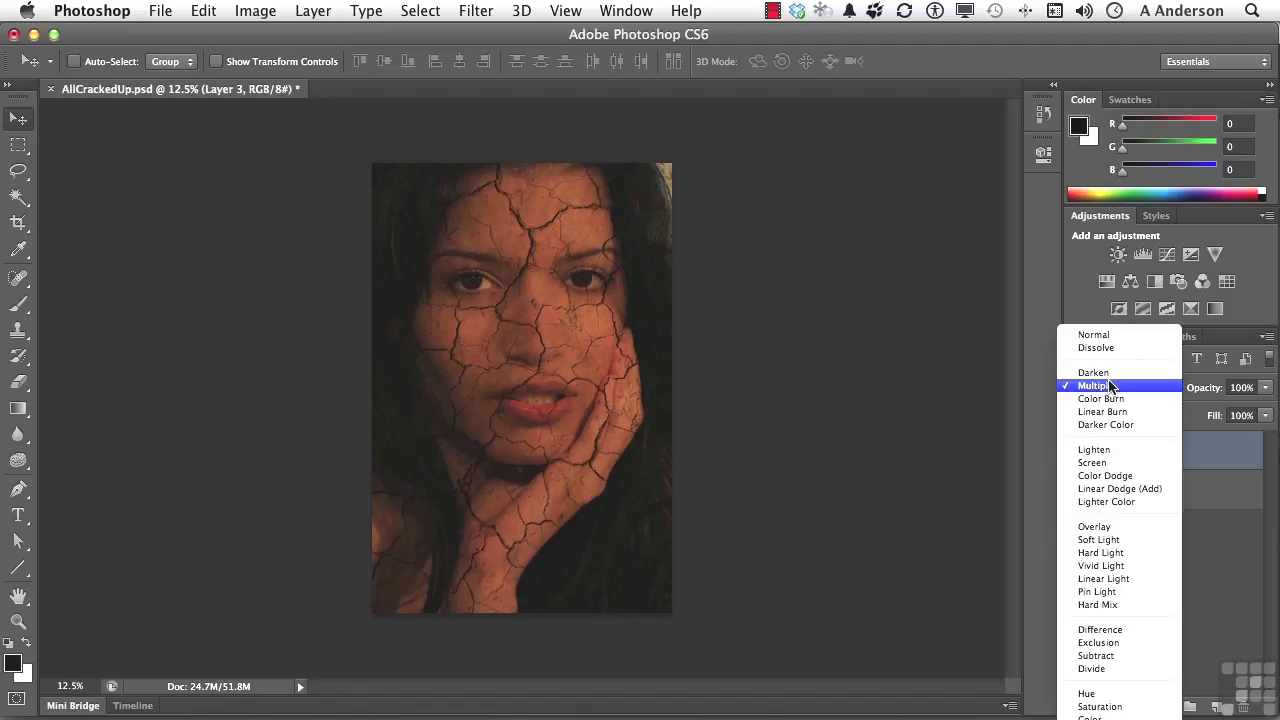
click(1112, 399)
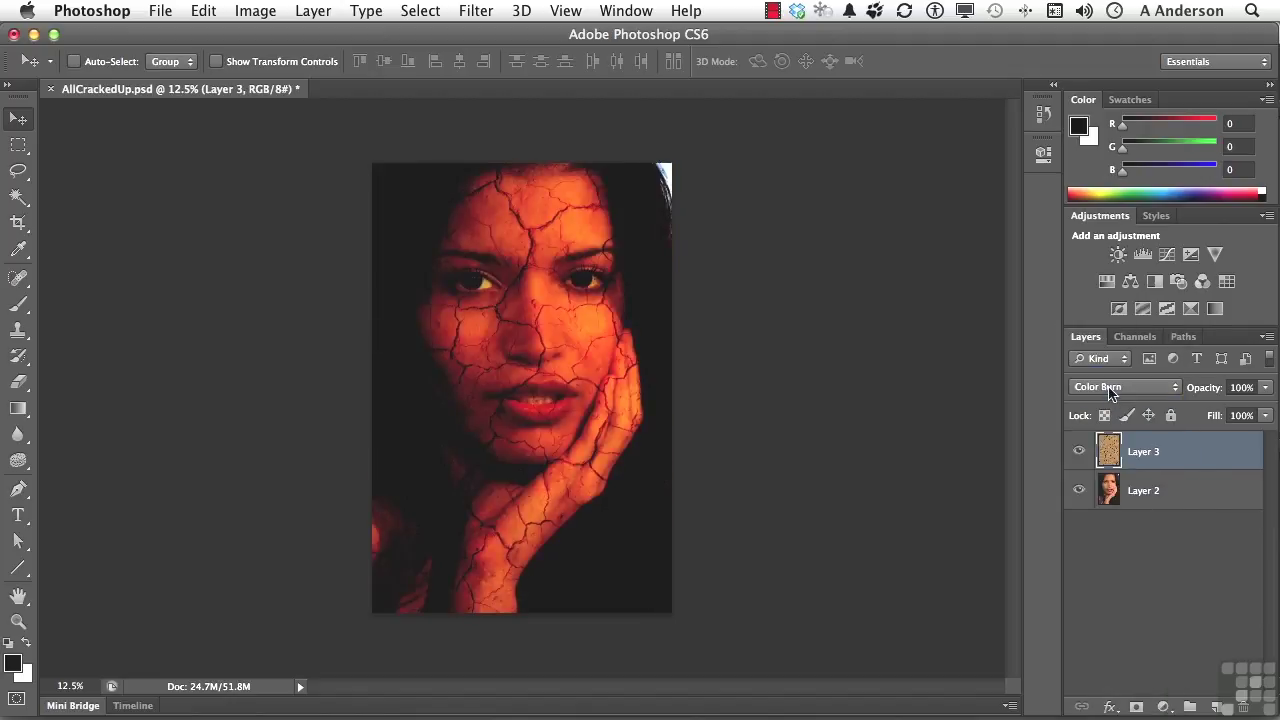
click(1109, 388)
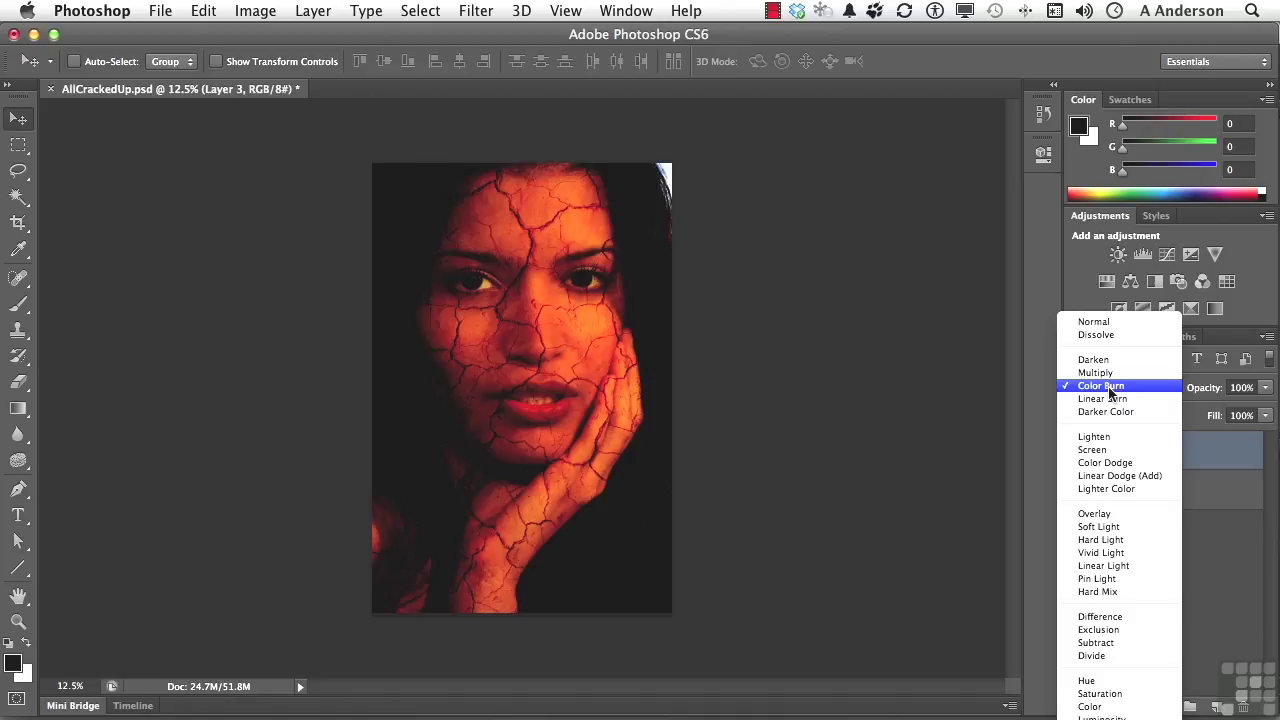
click(1108, 412)
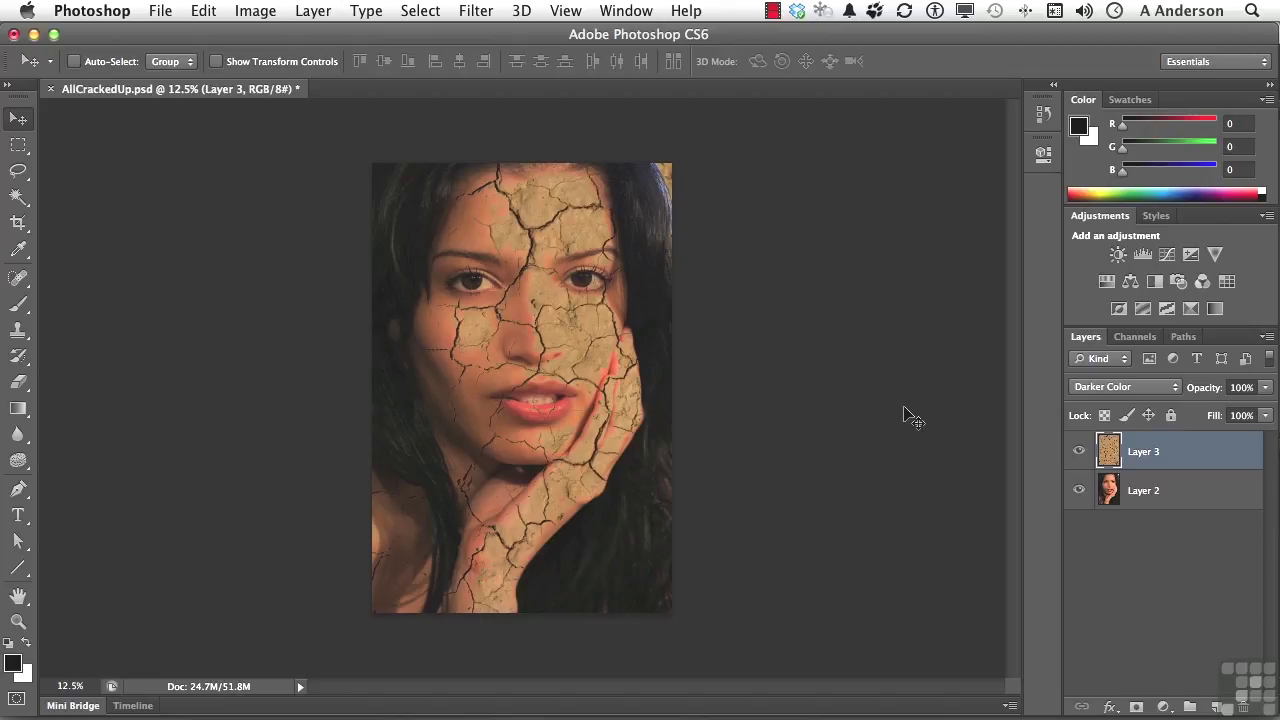
- Rename Layer 3 to 'Mud' and add a white layer mask to it
double_click(1140, 455)
text(Mud)
key(Return)
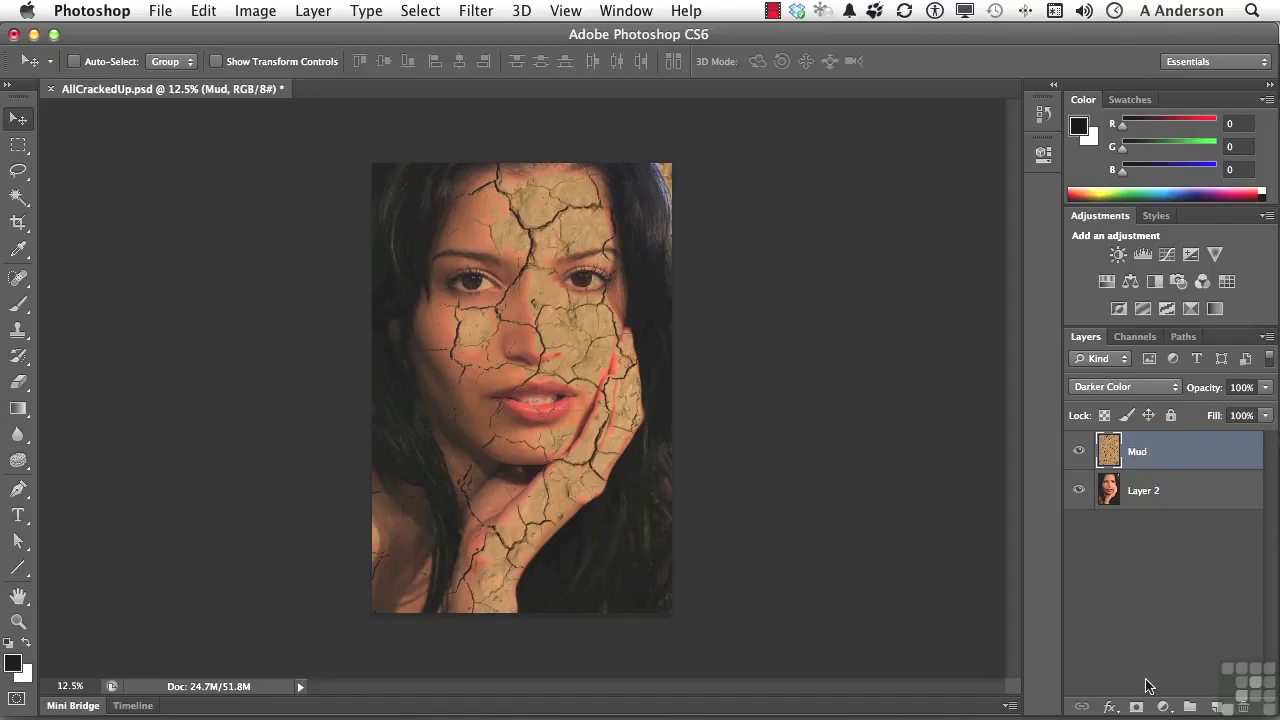
click(1137, 707)
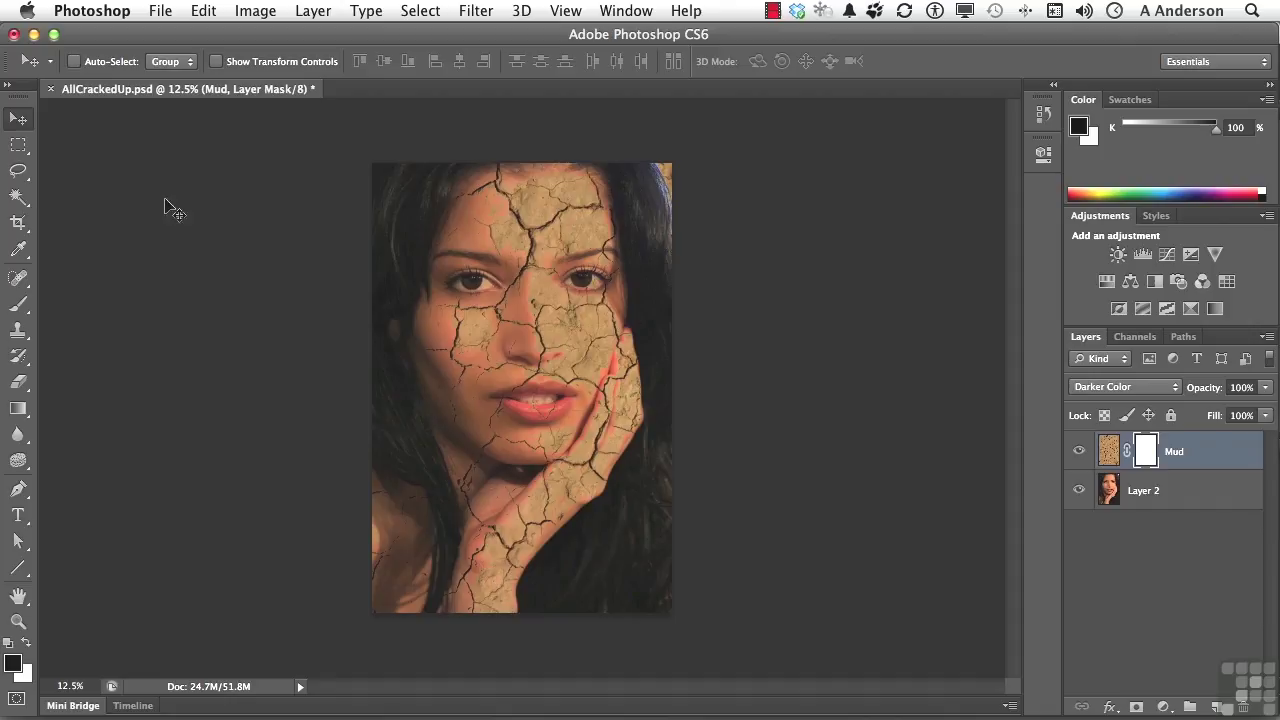
click(16, 307)
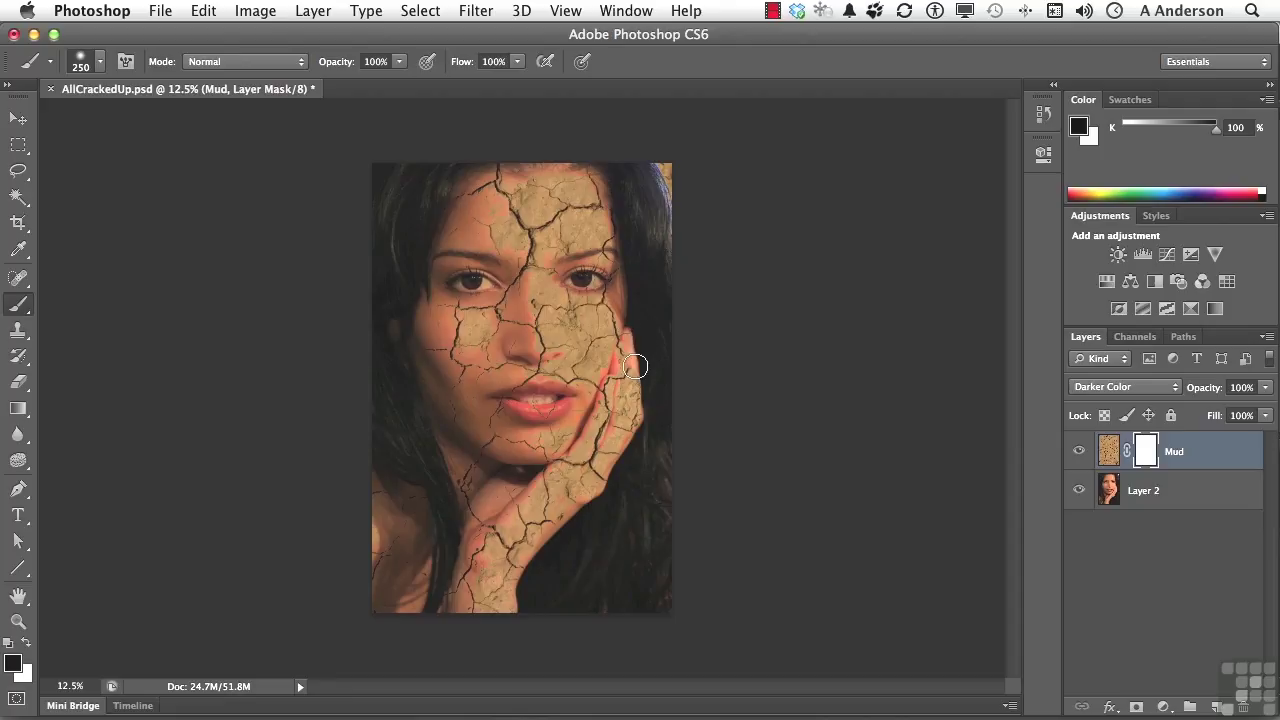
- Paint black on the Mud mask over her fingers, hand, wrist and right cheek edge
mouse_move(634, 344)
mouse_down()
mouse_move(620, 378)
mouse_move(638, 339)
mouse_move(556, 475)
mouse_move(516, 496)
mouse_move(535, 493)
mouse_move(493, 482)
mouse_up()
click(489, 531)
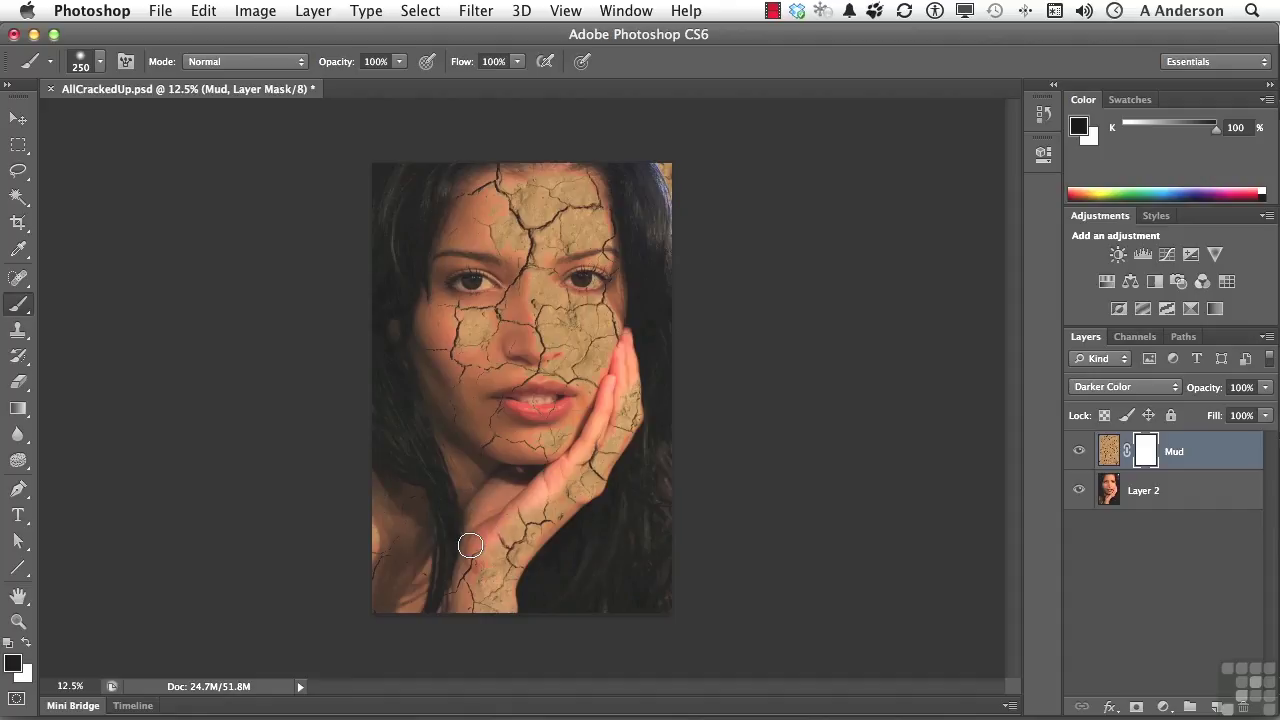
drag(466, 534, 472, 572)
mouse_move(441, 623)
mouse_down()
mouse_move(479, 583)
mouse_move(463, 612)
mouse_move(522, 602)
mouse_move(491, 588)
mouse_move(559, 561)
mouse_move(509, 551)
mouse_move(497, 531)
mouse_move(561, 518)
mouse_move(485, 535)
mouse_move(600, 477)
mouse_move(605, 434)
mouse_move(586, 463)
mouse_move(598, 440)
mouse_move(627, 437)
mouse_move(645, 361)
mouse_move(625, 436)
mouse_move(652, 404)
mouse_up()
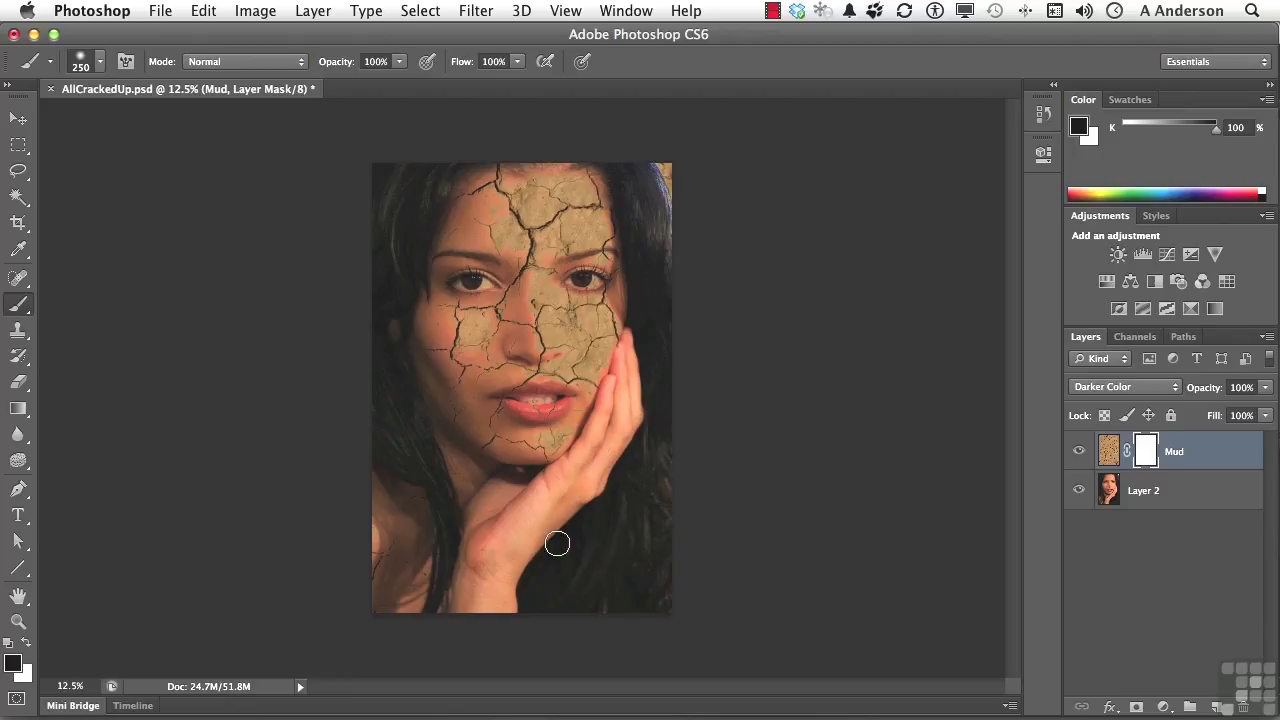
click(494, 542)
drag(633, 362, 655, 291)
- Zoom in on her face to 33.3% for close masking work
click(18, 621)
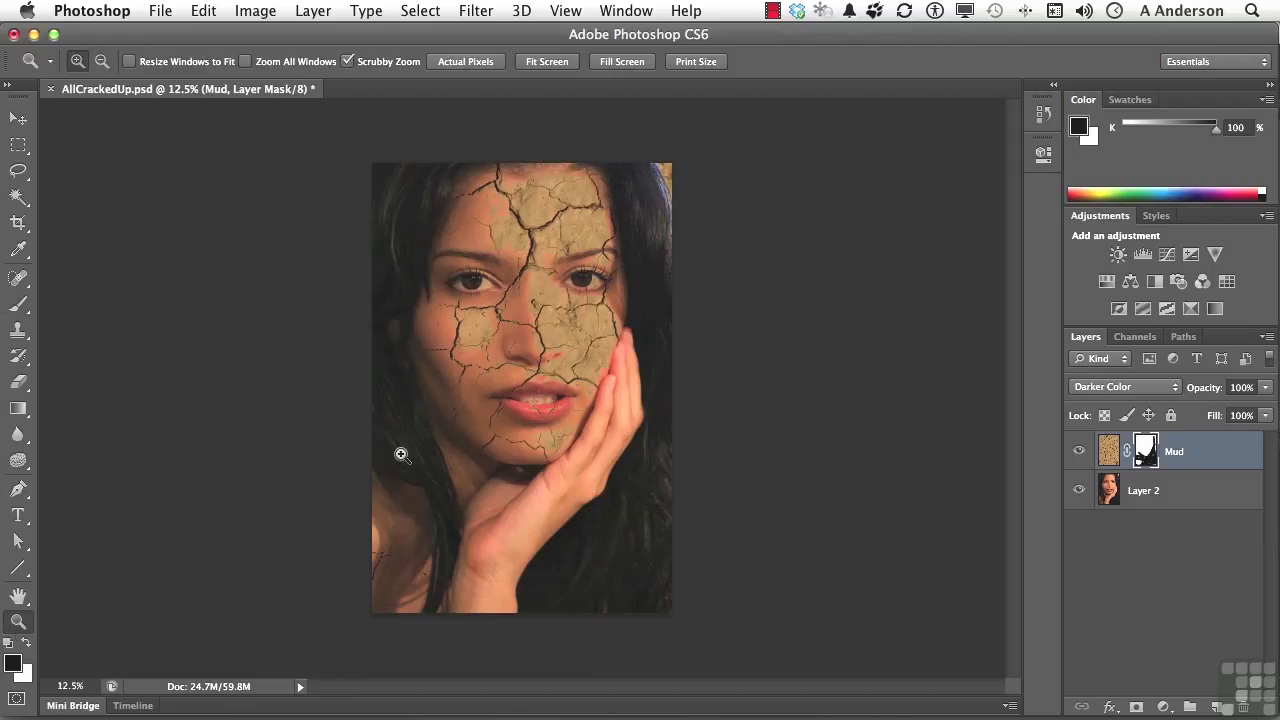
click(516, 334)
click(516, 334)
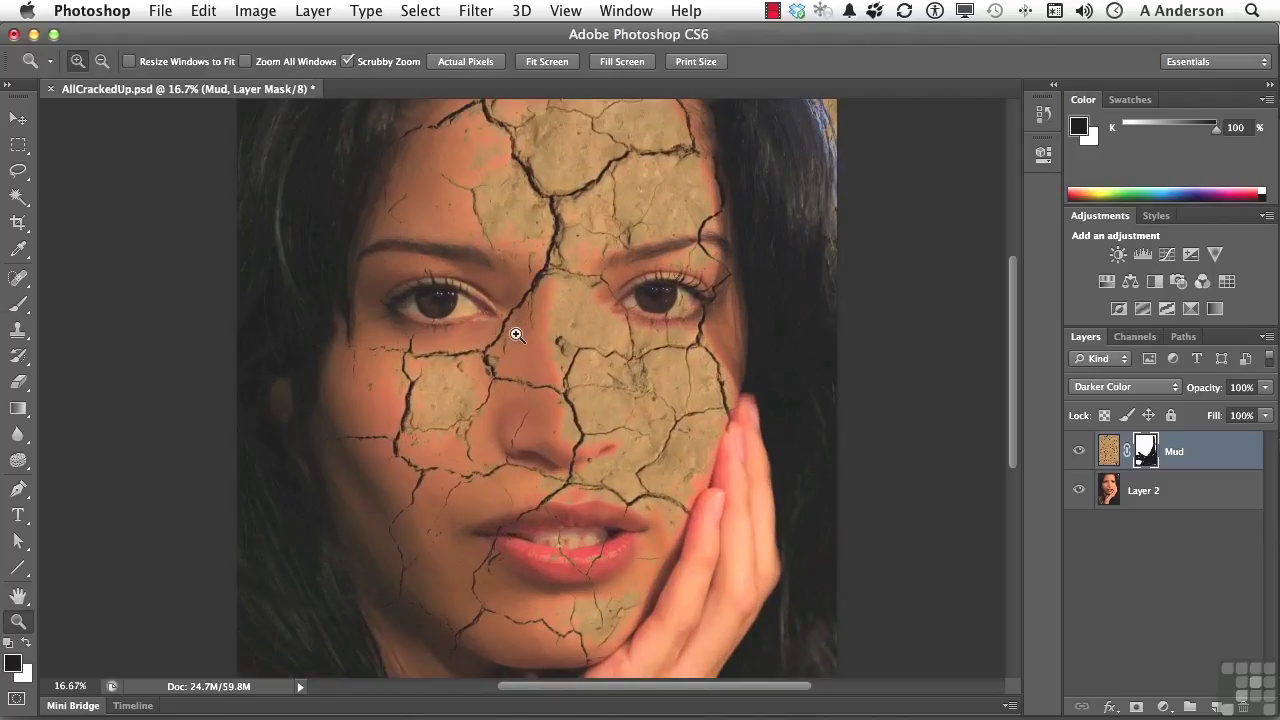
click(516, 334)
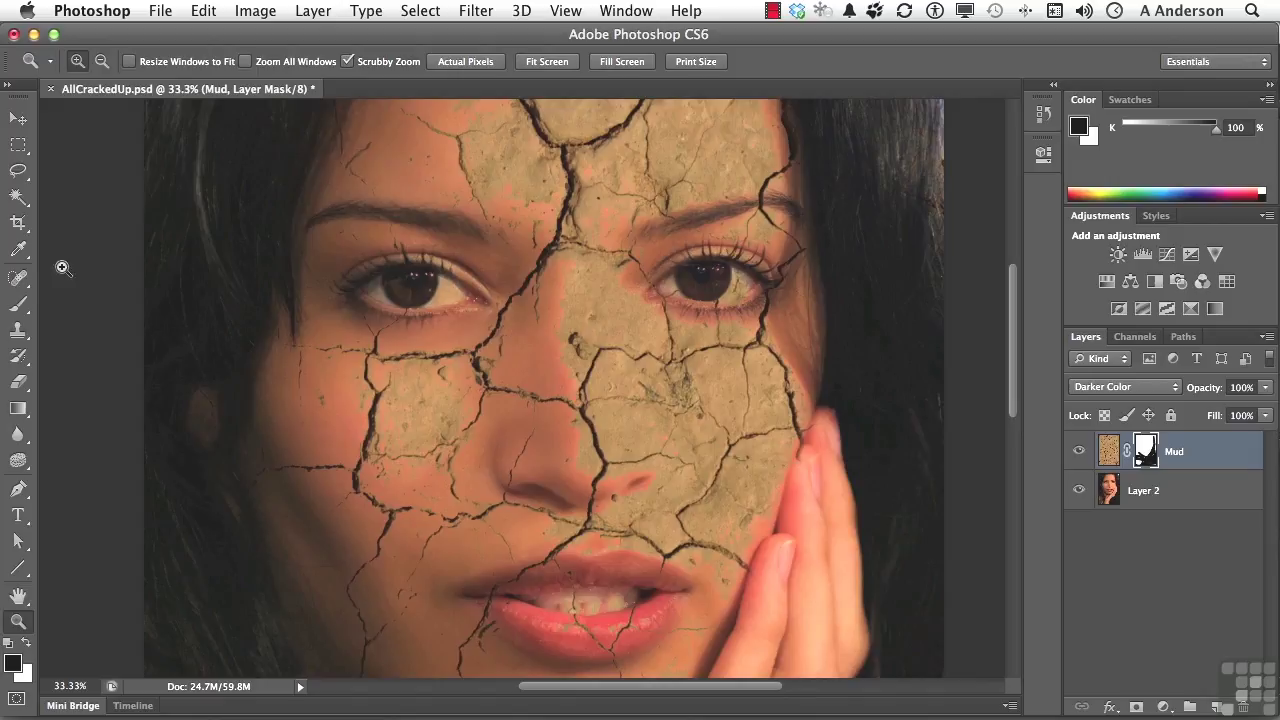
click(18, 304)
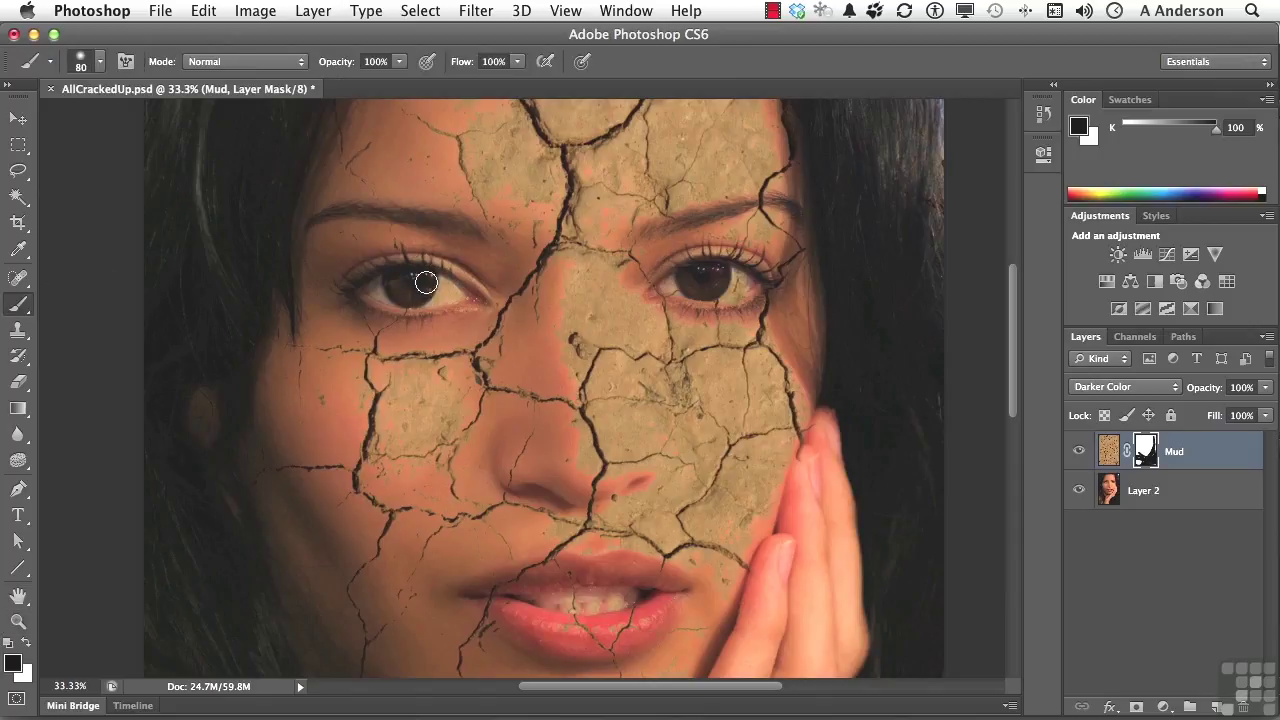
- With a brush of size 80, mask the mud off her eyes and teeth, then shrink it to 50
key(bracketleft)
drag(375, 290, 428, 284)
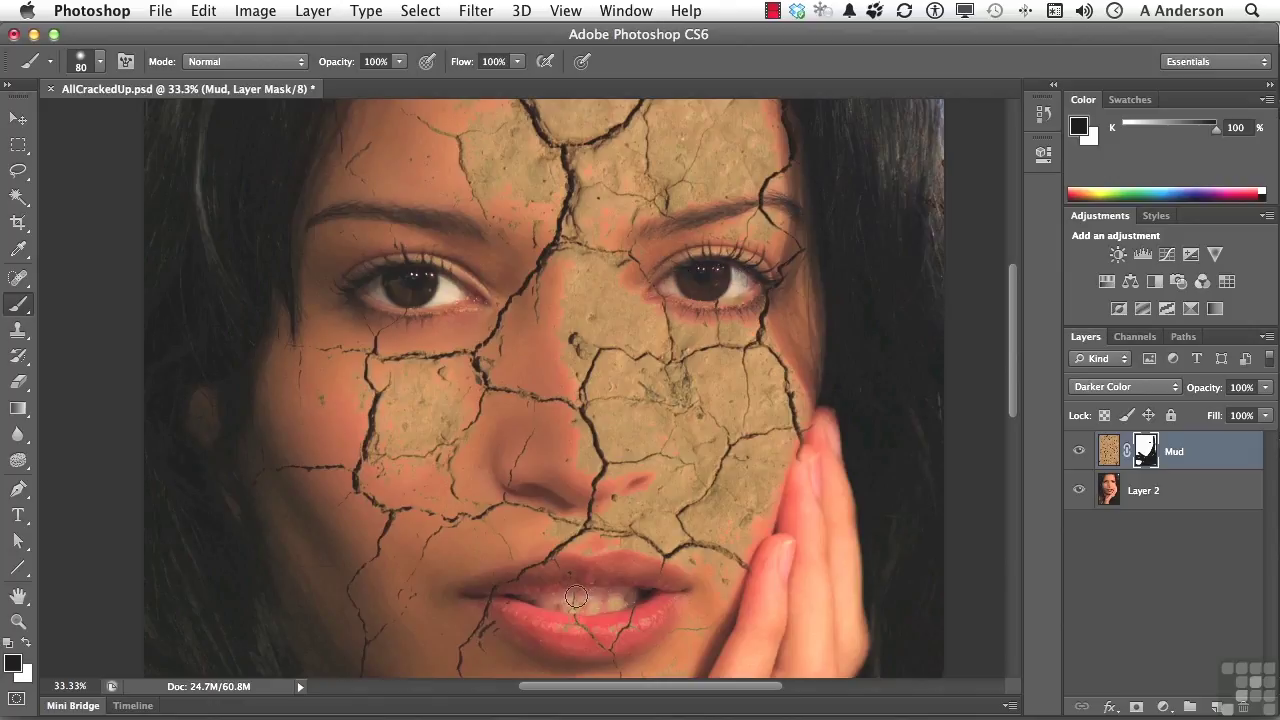
mouse_move(590, 599)
mouse_down()
mouse_move(570, 603)
mouse_move(627, 597)
mouse_move(523, 597)
mouse_up()
key(bracketleft)
key(bracketleft)
key(bracketleft)
- Fit the whole portrait on screen to review the masked mud effect
double_click(20, 595)
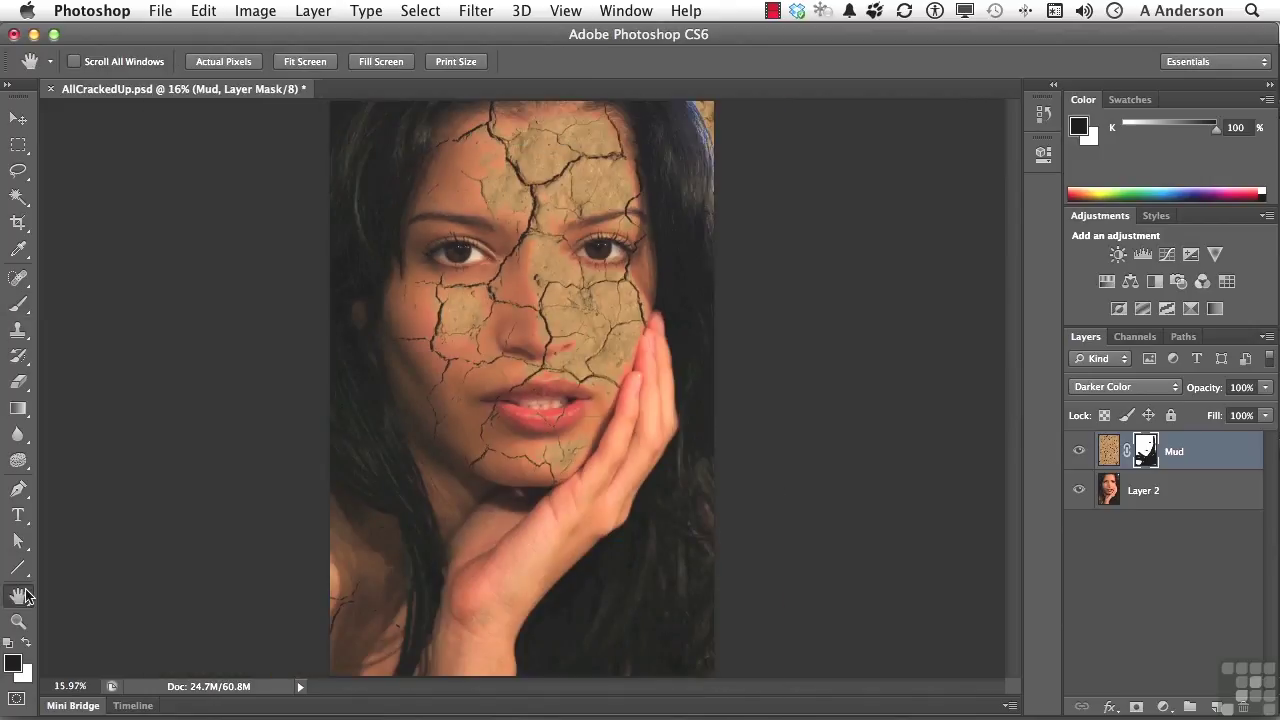